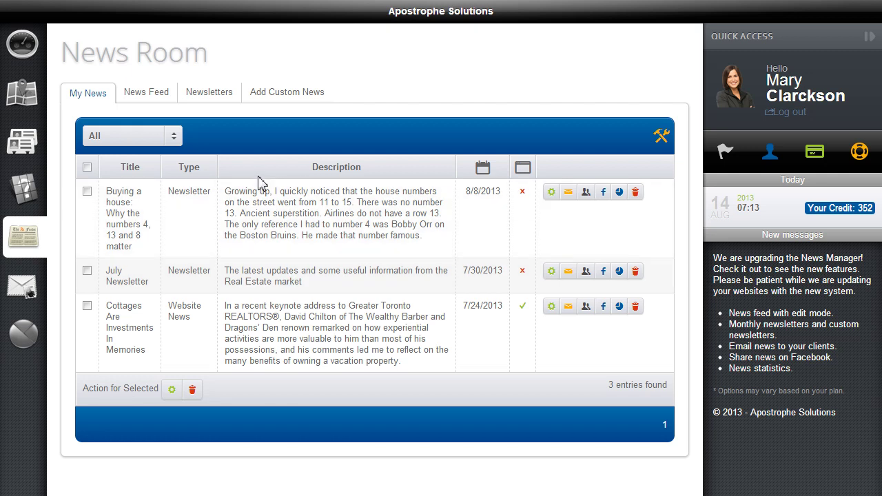
- Add the News Feed article "Is seller financing an answer to CMHC restrictions?" to My News and recheck the feed
click(159, 100)
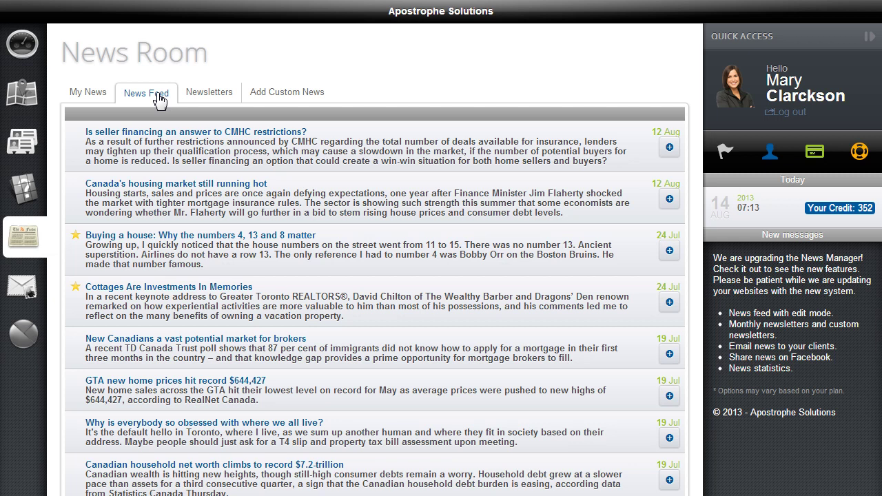
click(216, 146)
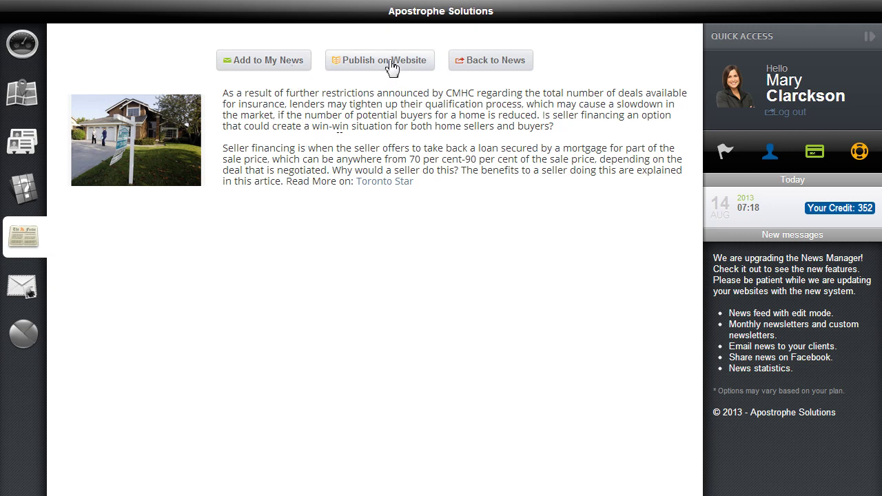
click(289, 72)
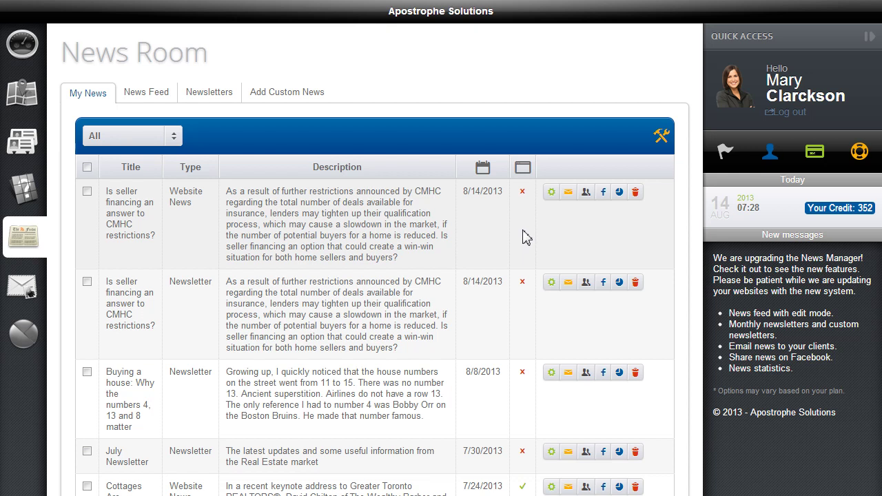
click(153, 96)
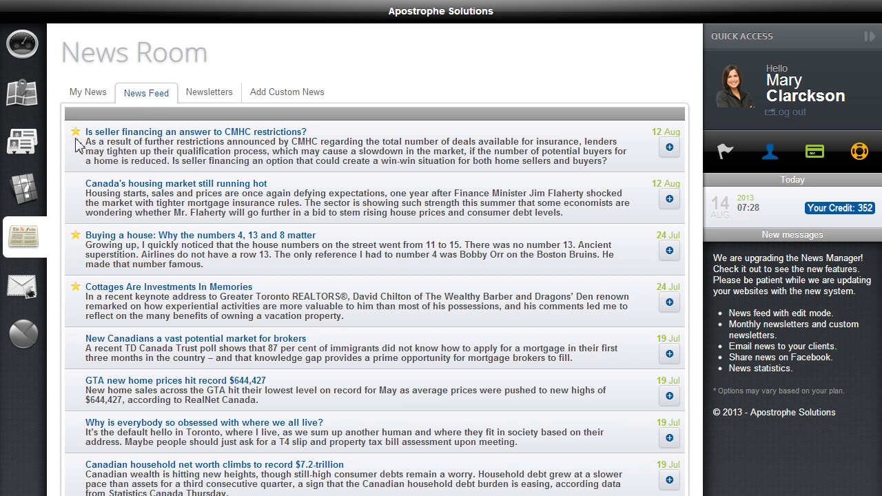
click(93, 185)
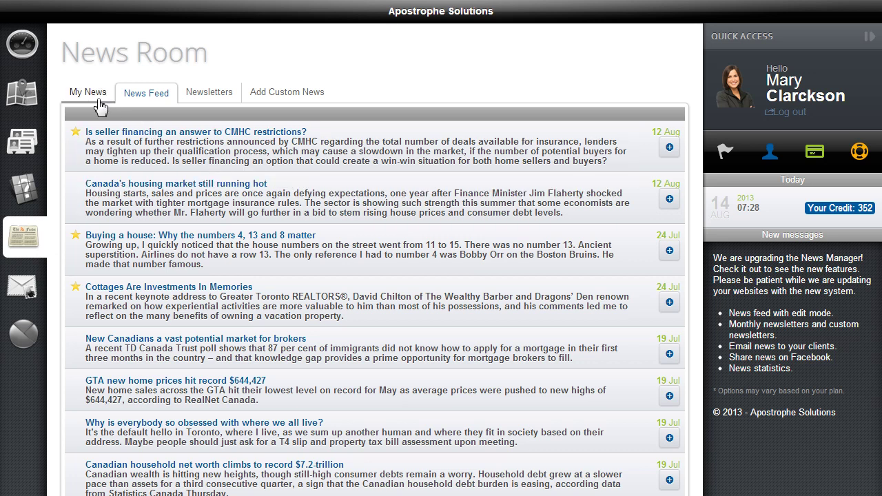
- Read through the August Newsletter from the available newsletters and add it to My News
click(210, 98)
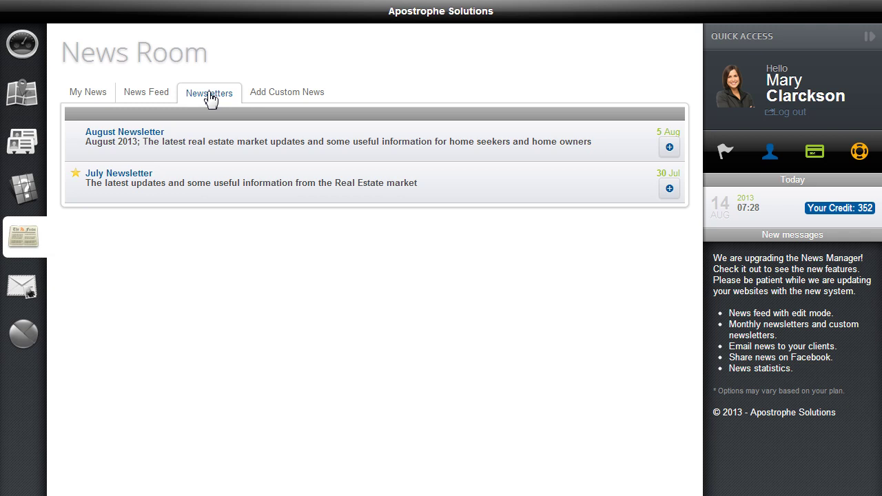
click(177, 149)
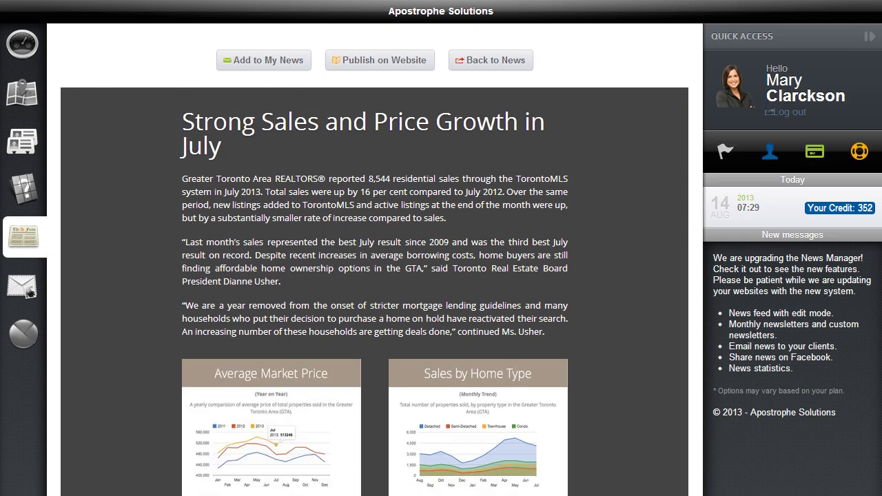
scroll(374, 275, down, 2)
scroll(375, 276, down, 5)
scroll(374, 275, down, 4)
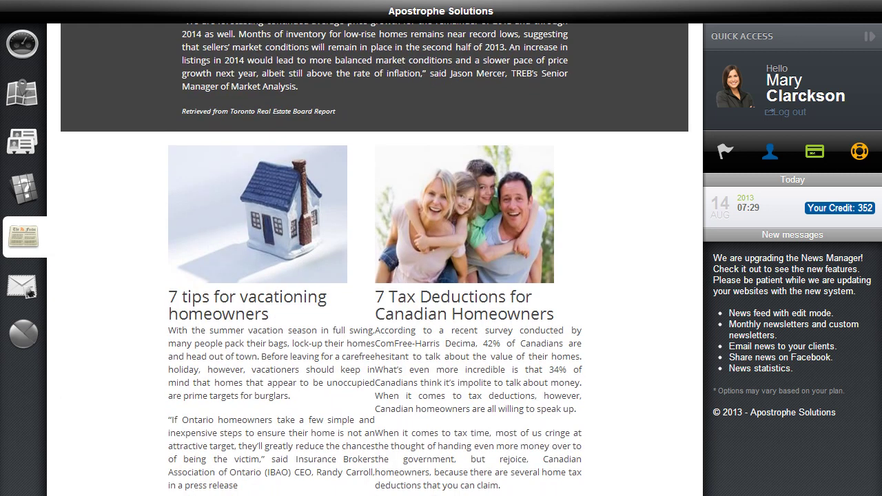
scroll(375, 275, down, 1)
scroll(375, 276, up, 3)
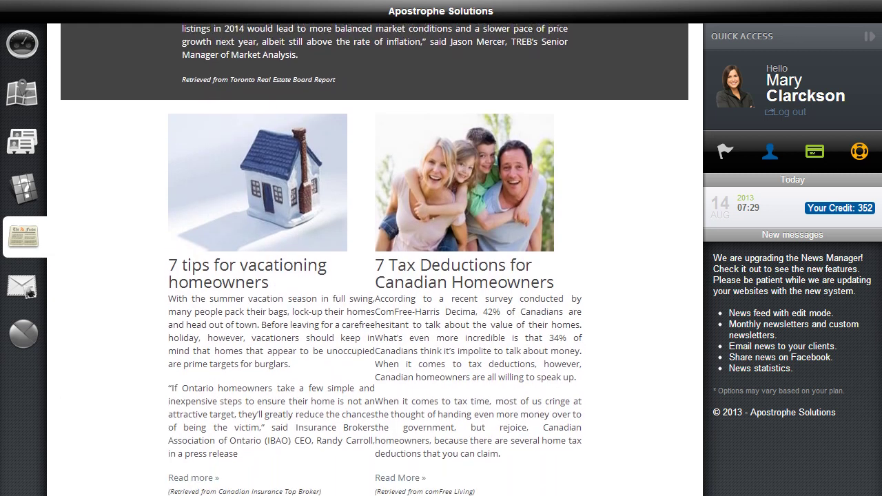
scroll(375, 276, up, 2)
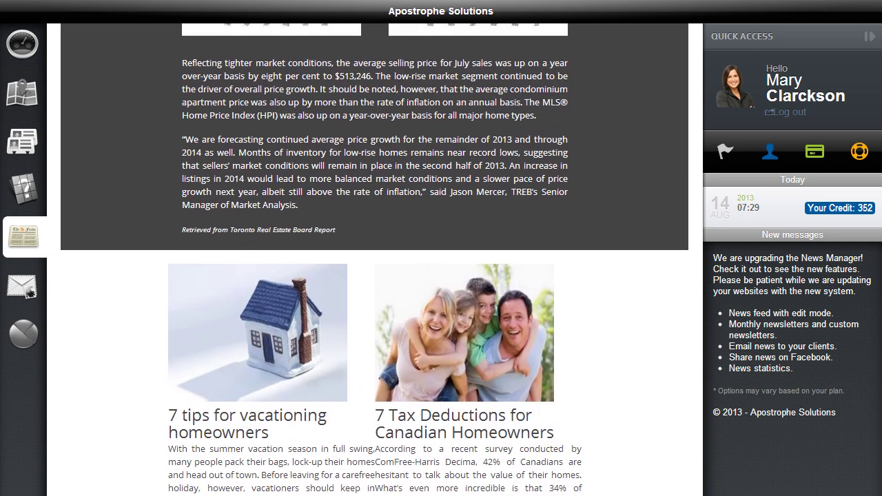
scroll(375, 260, up, 5)
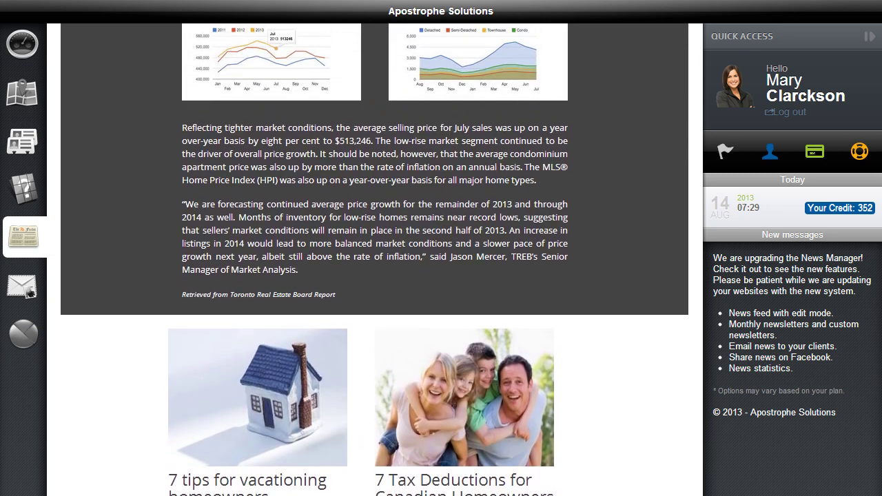
scroll(375, 275, up, 3)
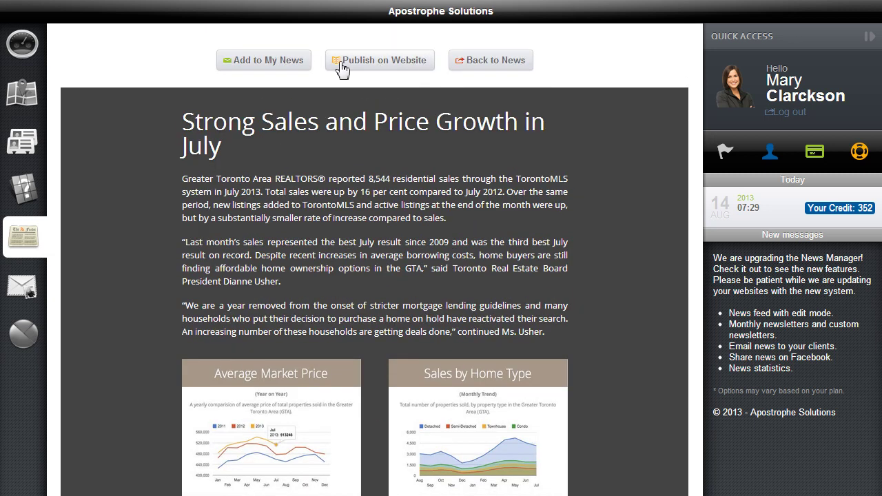
click(293, 67)
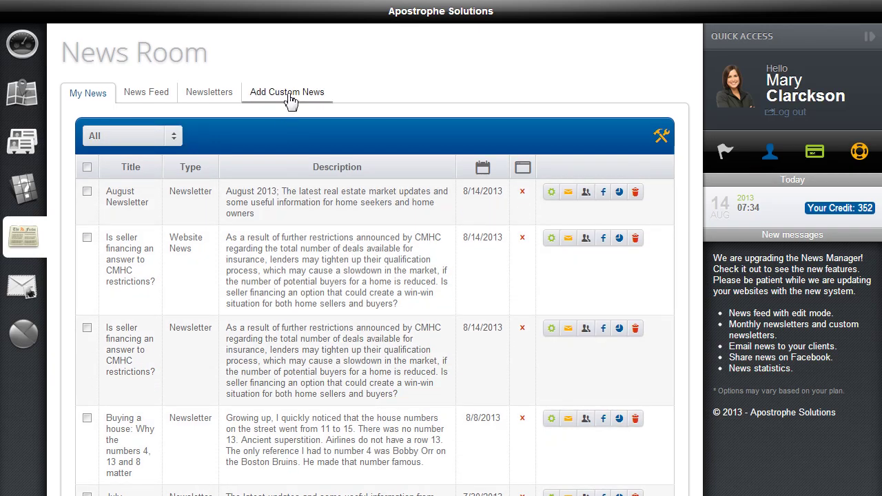
- Create a new custom news post with "Add news to website?" set to Yes and save it
click(291, 101)
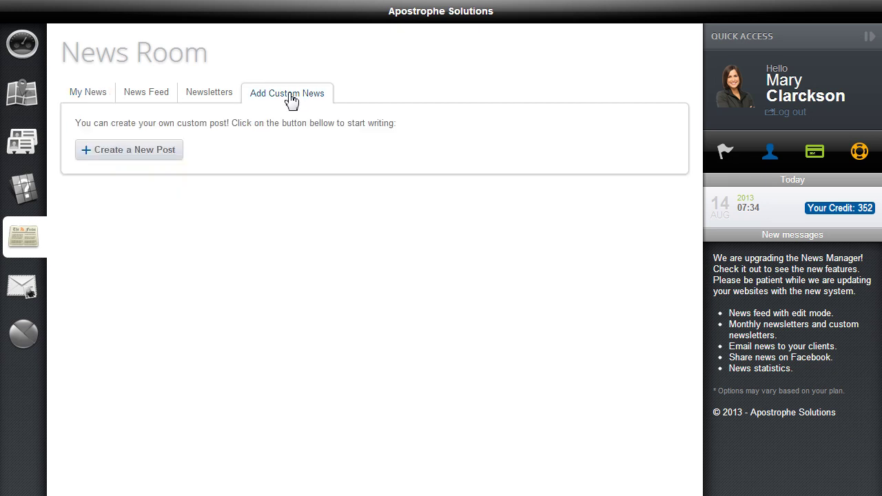
click(166, 153)
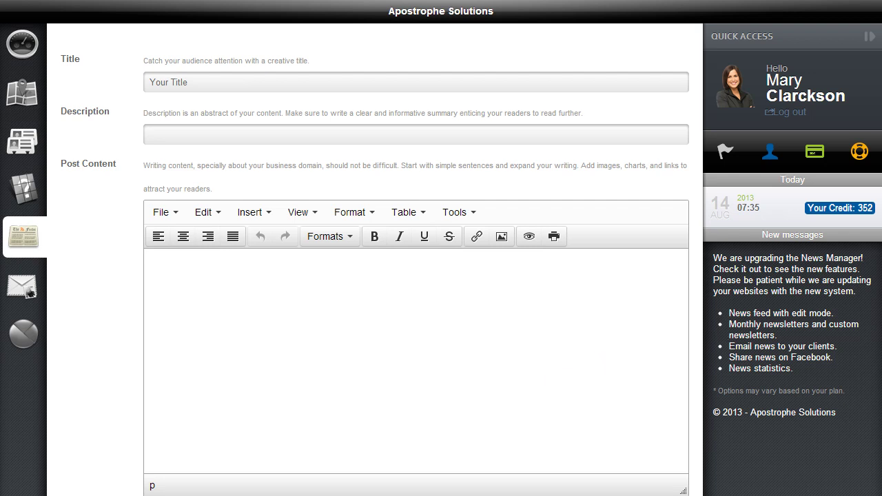
scroll(416, 276, down, 3)
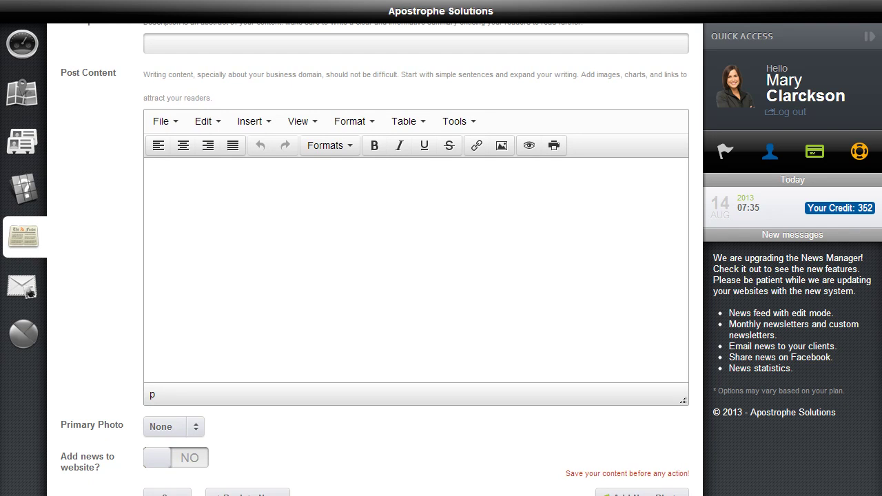
scroll(639, 425, down, 1)
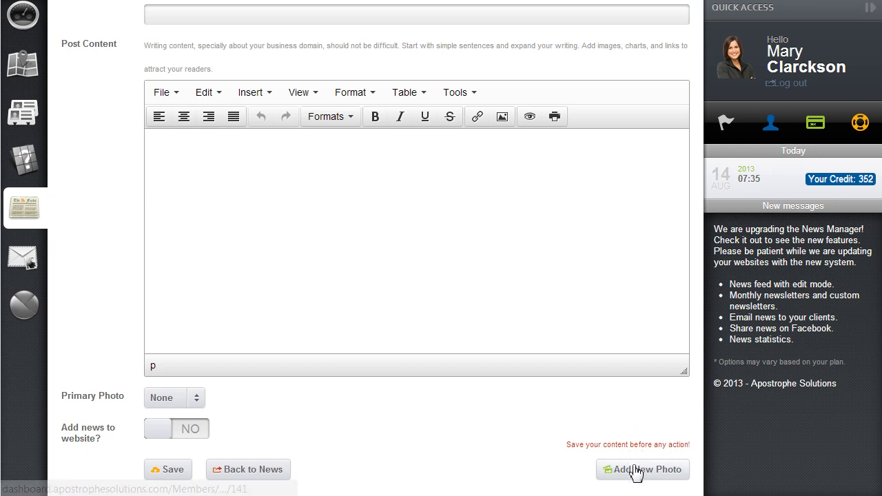
click(199, 406)
click(254, 400)
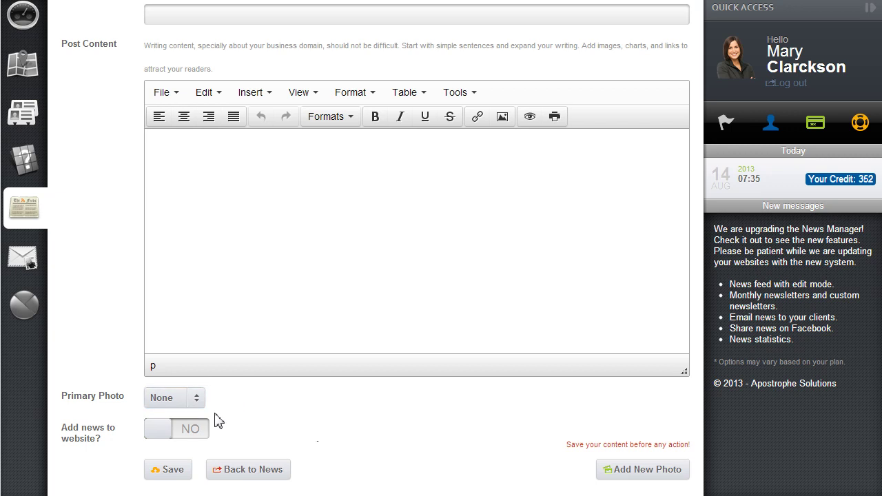
click(166, 439)
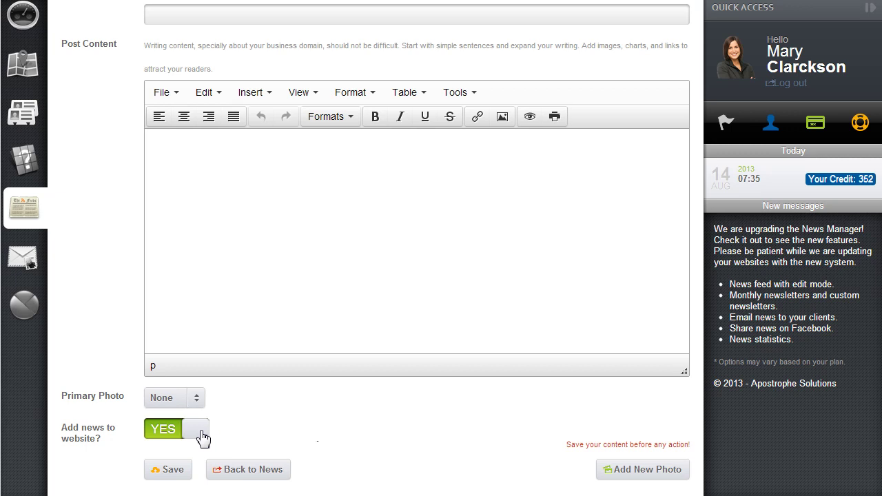
click(172, 471)
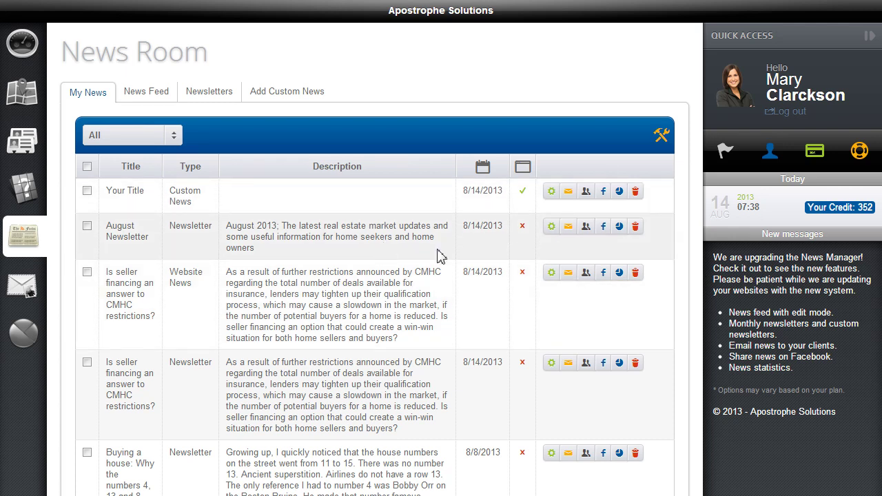
- View the August Newsletter in edit mode, including its title, description and post content, and return to the News Room
click(551, 227)
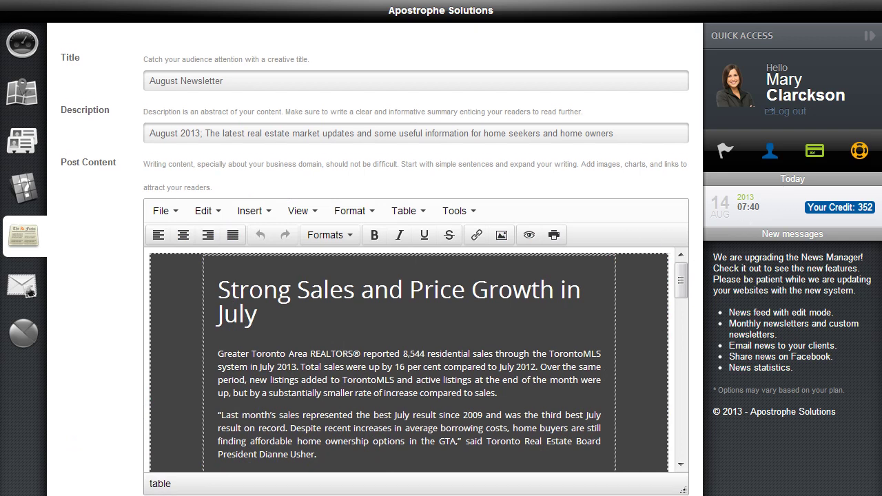
scroll(571, 181, down, 2)
scroll(572, 182, up, 1)
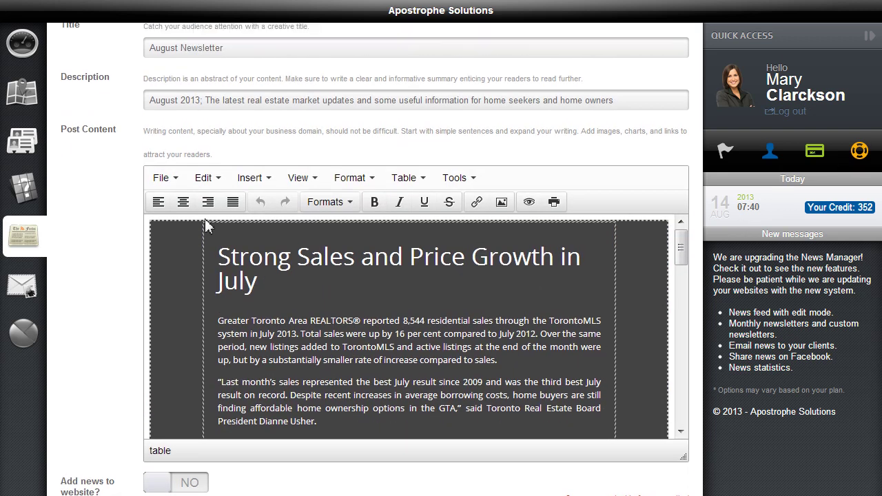
click(32, 241)
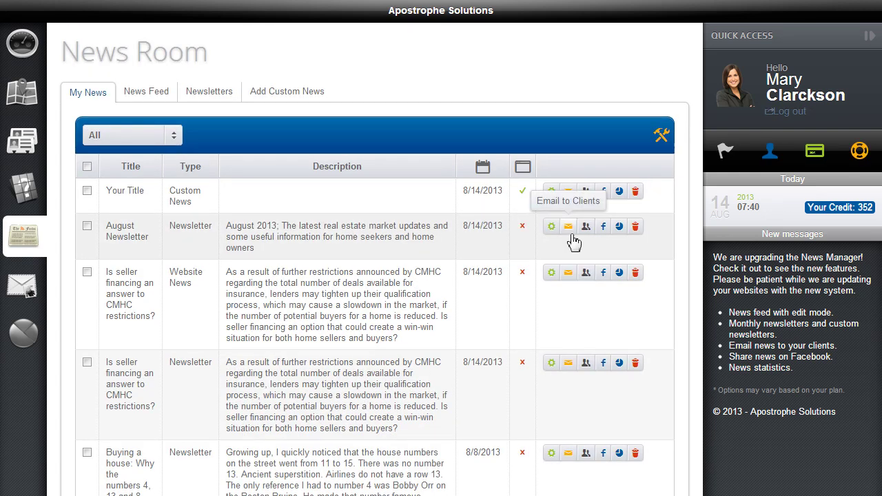
- Open the August Newsletter's client recipients, switch Attach Header and Footer off and on again, and return to the News Room
click(571, 235)
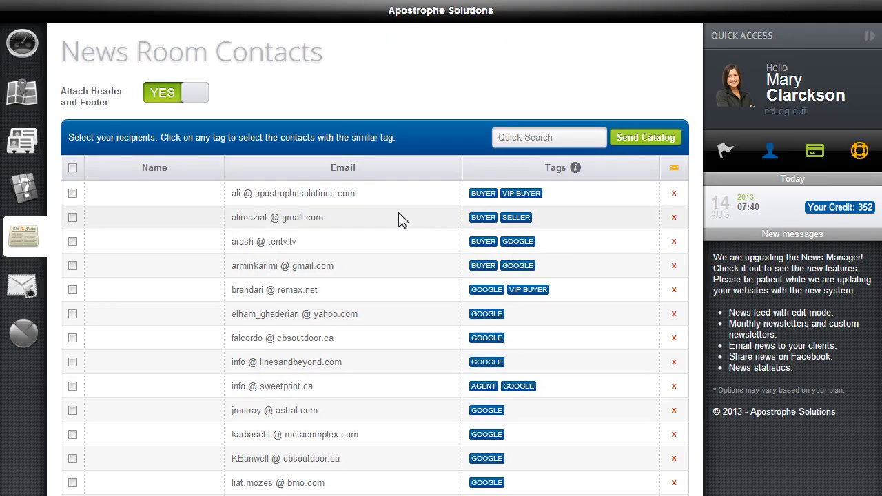
click(201, 103)
click(165, 102)
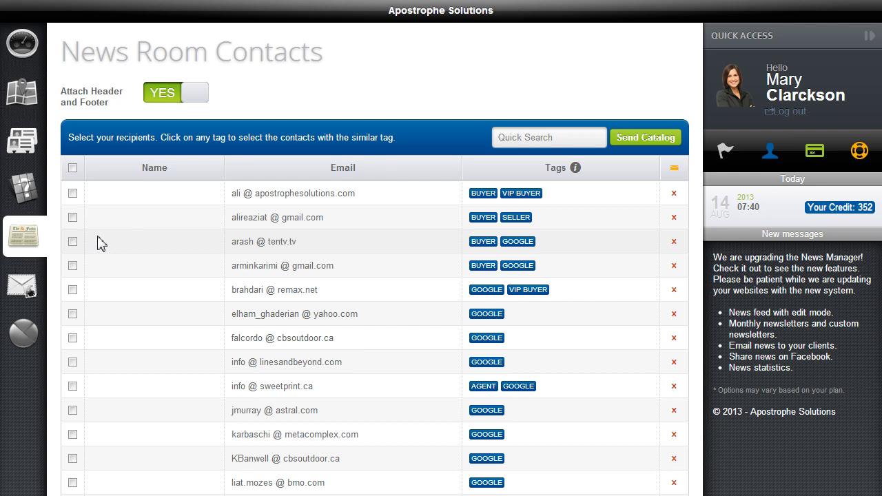
click(33, 246)
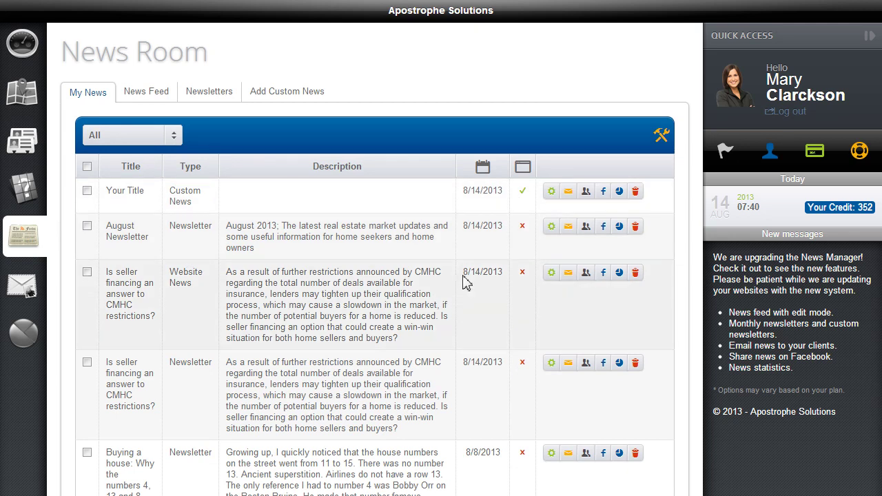
- Open the newsletter header and footer settings and examine the header's social links, contact details and greeting, plus the footer content
click(661, 137)
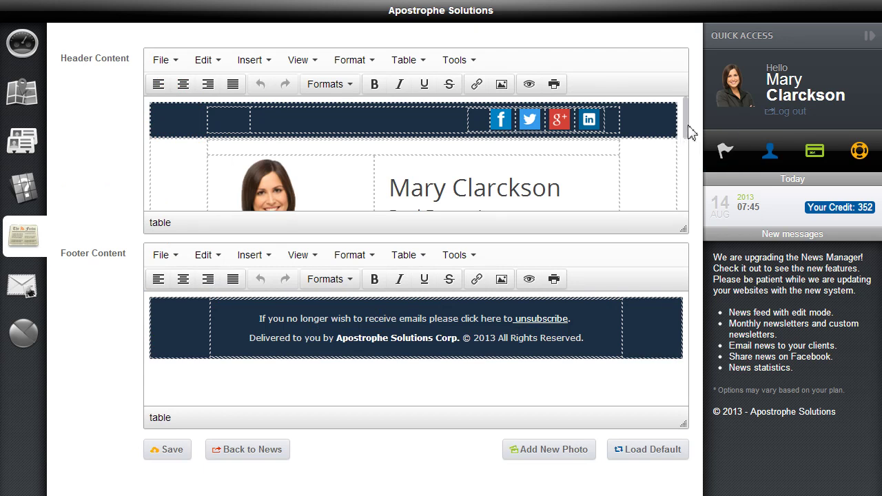
mouse_move(687, 126)
mouse_down()
mouse_move(687, 197)
mouse_move(688, 127)
mouse_up()
drag(688, 123, 686, 129)
drag(685, 126, 687, 201)
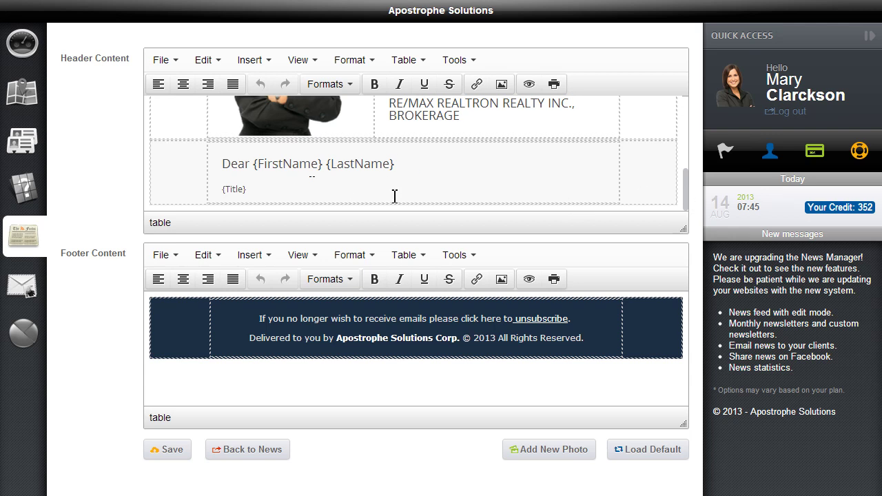
scroll(689, 186, up, 1)
drag(689, 186, 686, 132)
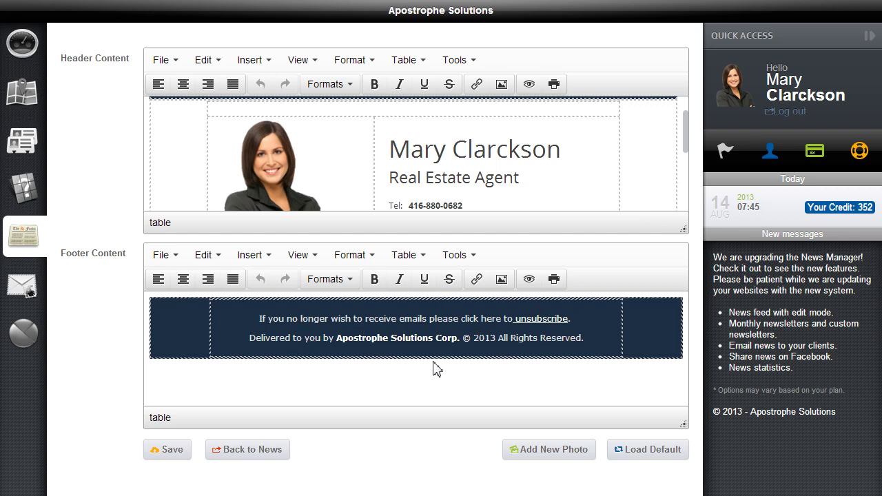
scroll(478, 179, down, 1)
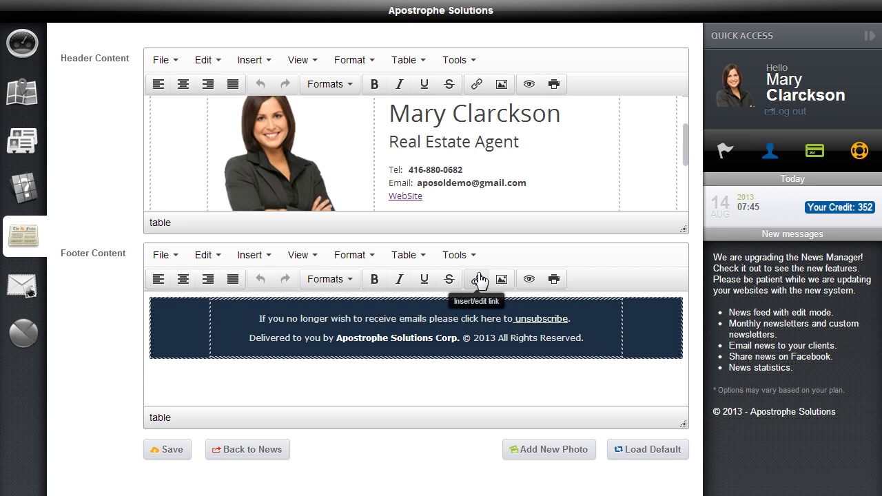
mouse_move(685, 164)
mouse_down()
mouse_move(687, 142)
mouse_move(682, 162)
mouse_up()
scroll(680, 162, up, 2)
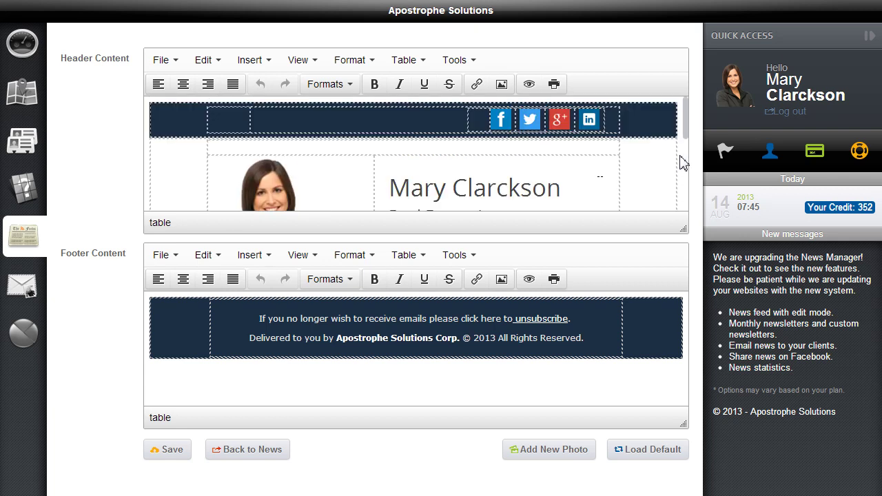
drag(687, 123, 686, 183)
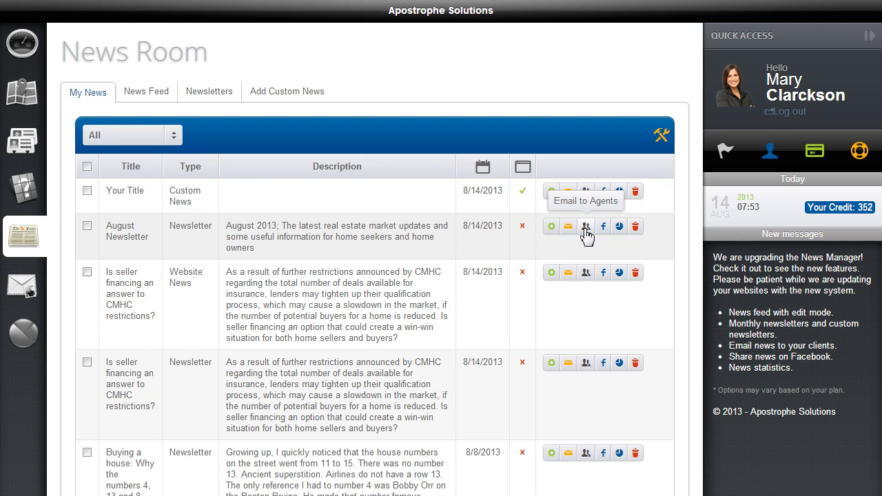
- Set up emailing the August Newsletter to agents and exclude the Markham, Mississauga and Thornhill areas
click(584, 227)
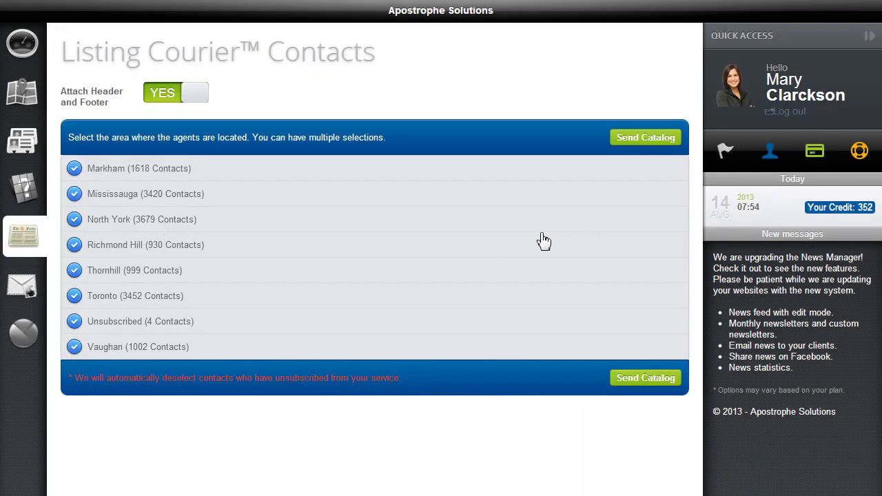
click(75, 170)
click(74, 196)
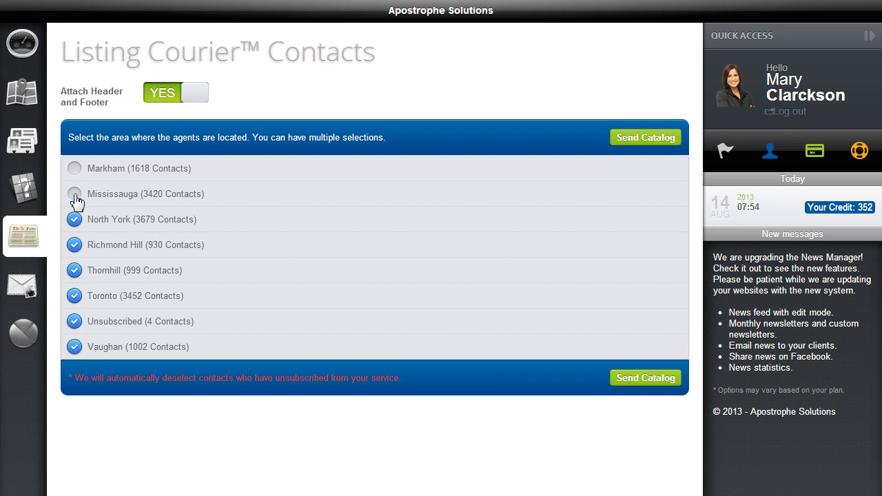
click(76, 274)
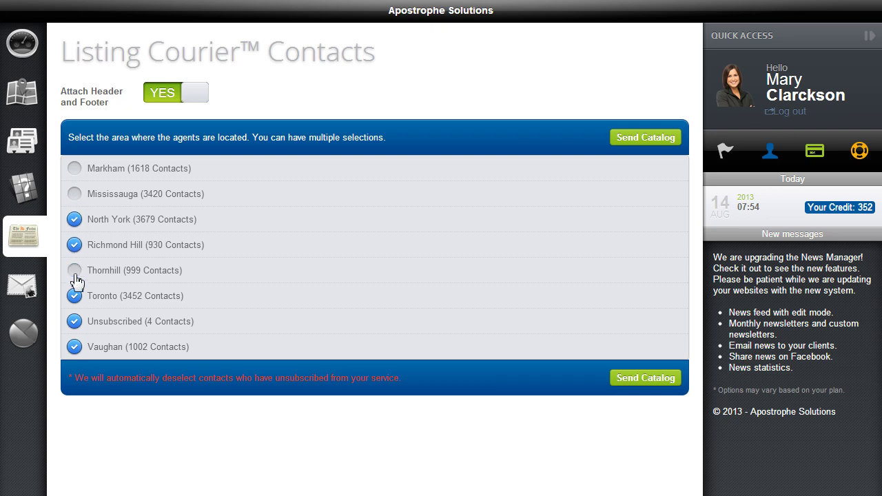
- Send the August Newsletter to the selected agent areas, excluding the Unsubscribed group, and share the newsletter on Facebook
click(74, 324)
click(646, 379)
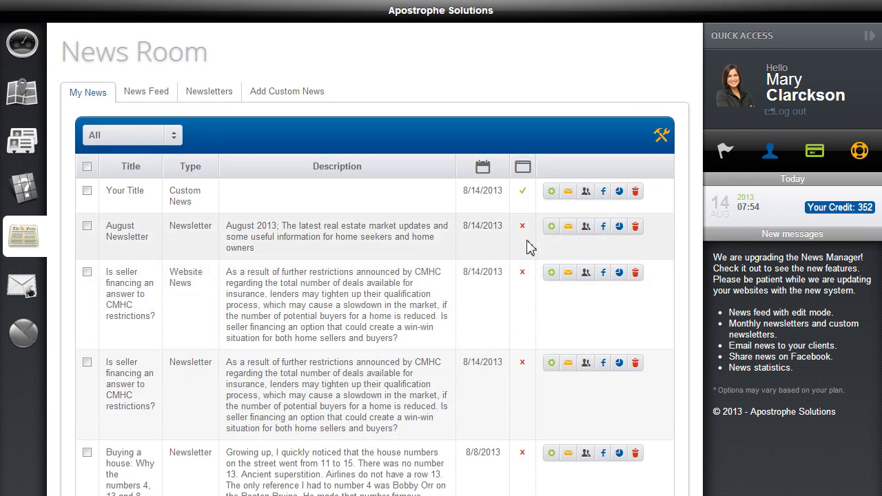
click(605, 227)
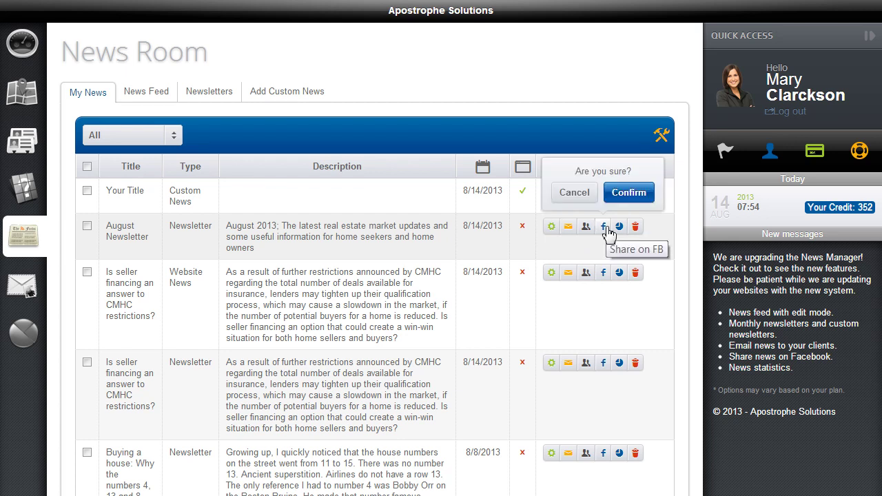
click(629, 194)
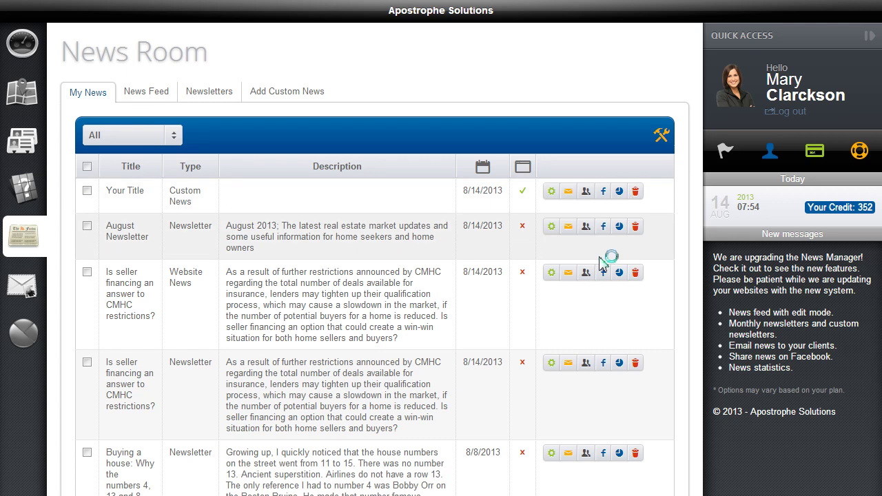
- View the August Newsletter's statistics, examining the delivery chart and the lists of contacts who clicked, opened and bounced
click(620, 227)
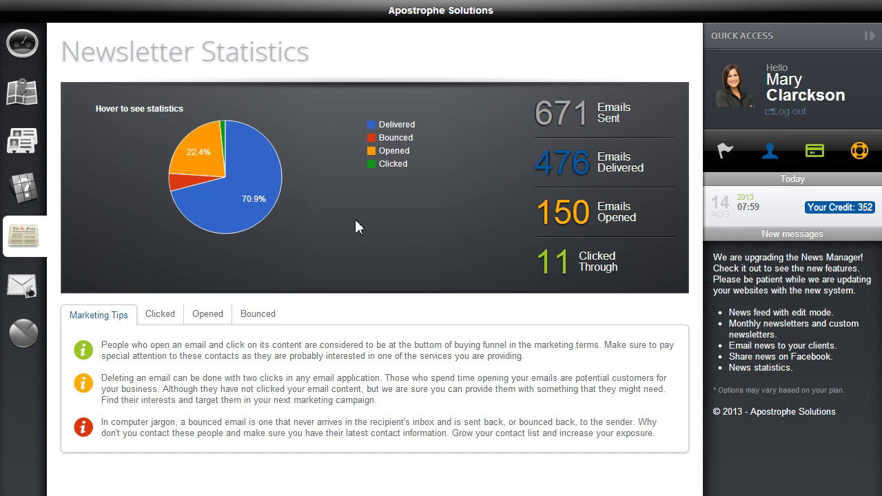
mouse_move(206, 156)
click(159, 315)
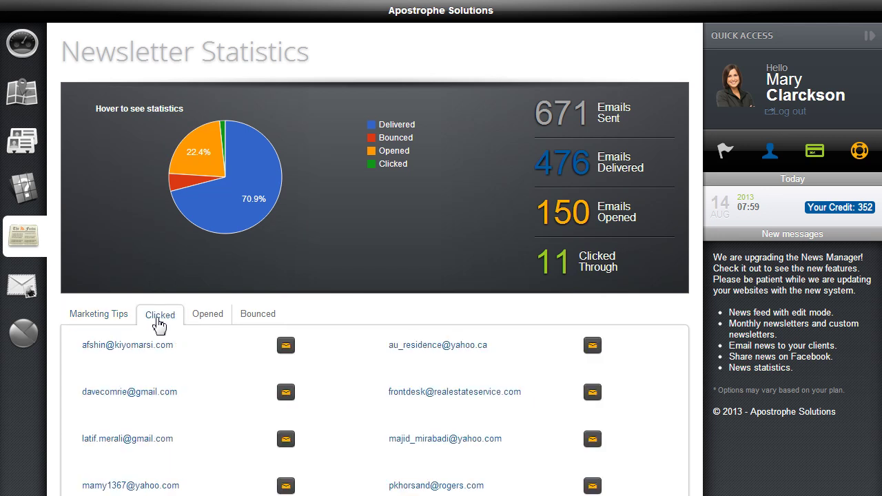
click(210, 318)
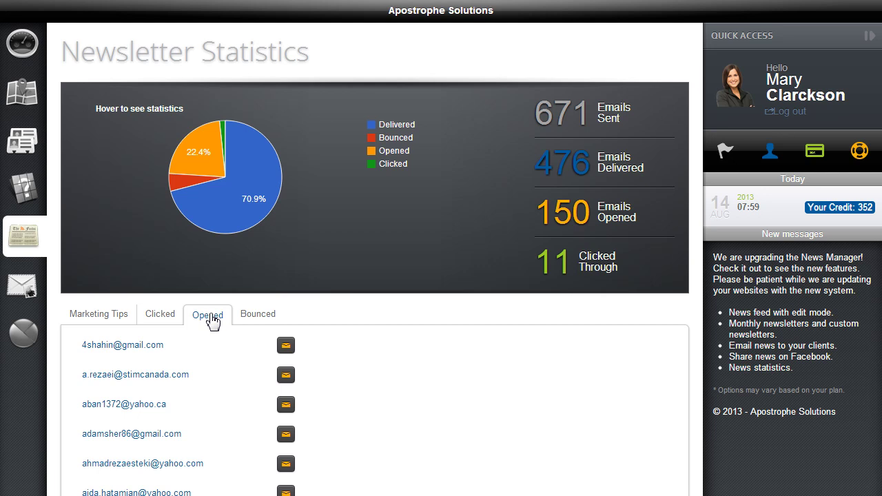
click(254, 318)
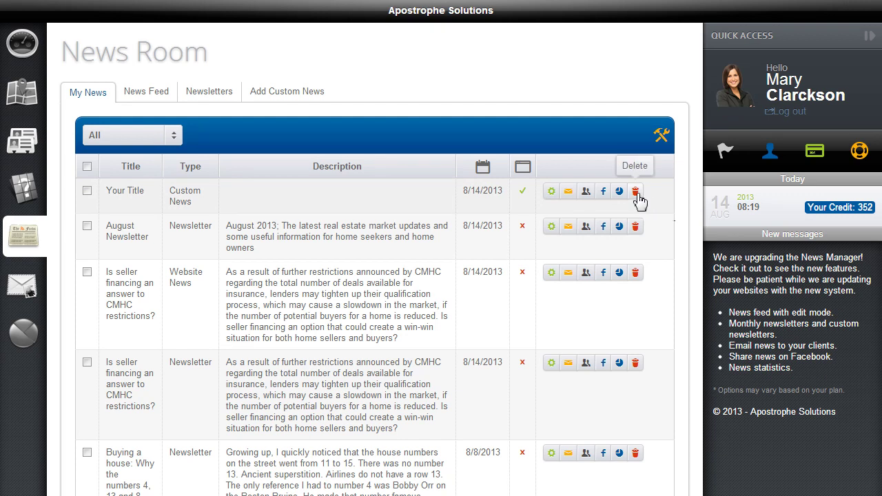
- Delete the custom news post titled "Your Title" from My News
click(635, 192)
click(662, 164)
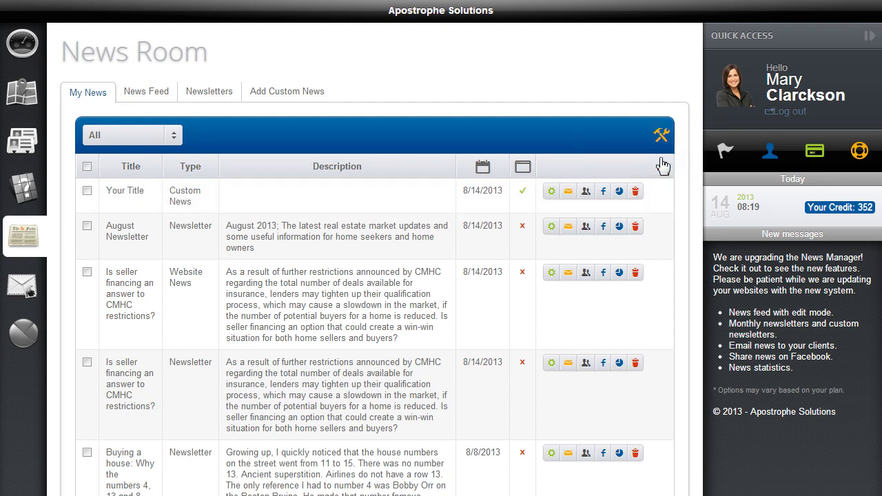